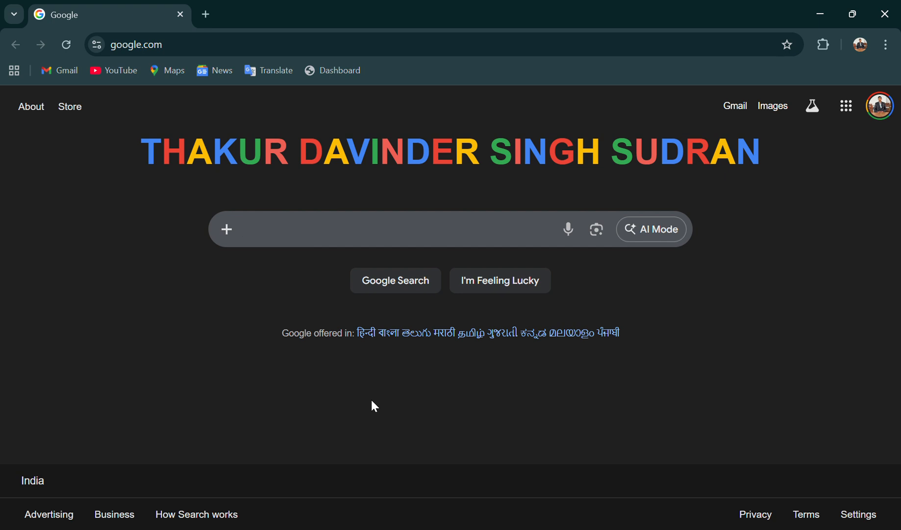
- Search Google for 'jkrevenue' and open the Revenue Department site at jkrevenue.nic.in
type("jkre")
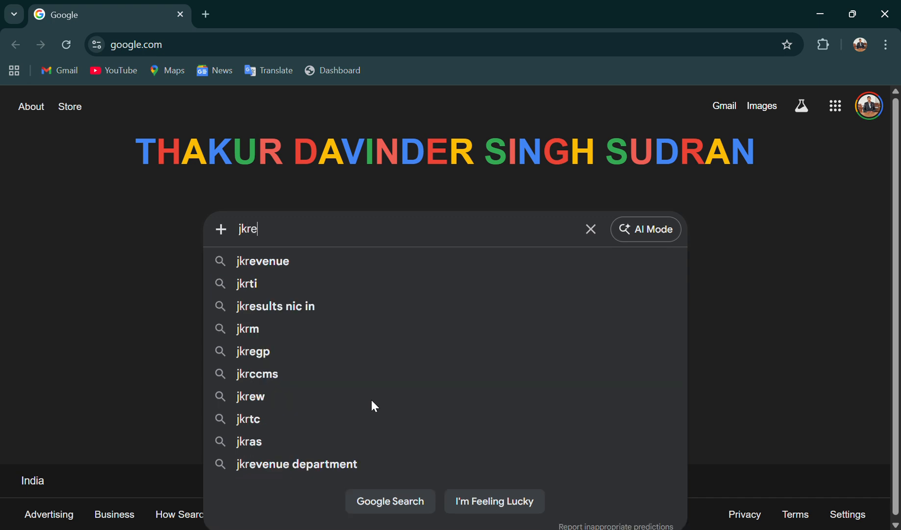
left_click(288, 259)
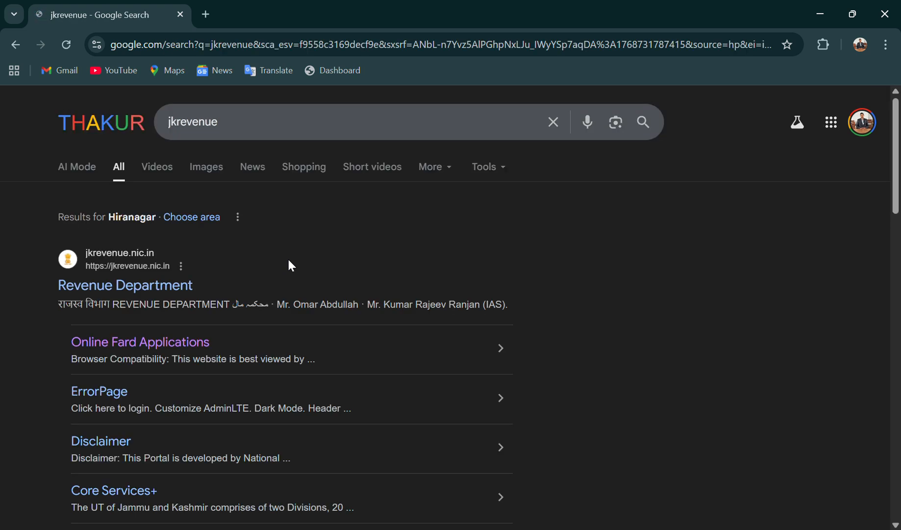
left_click(175, 285)
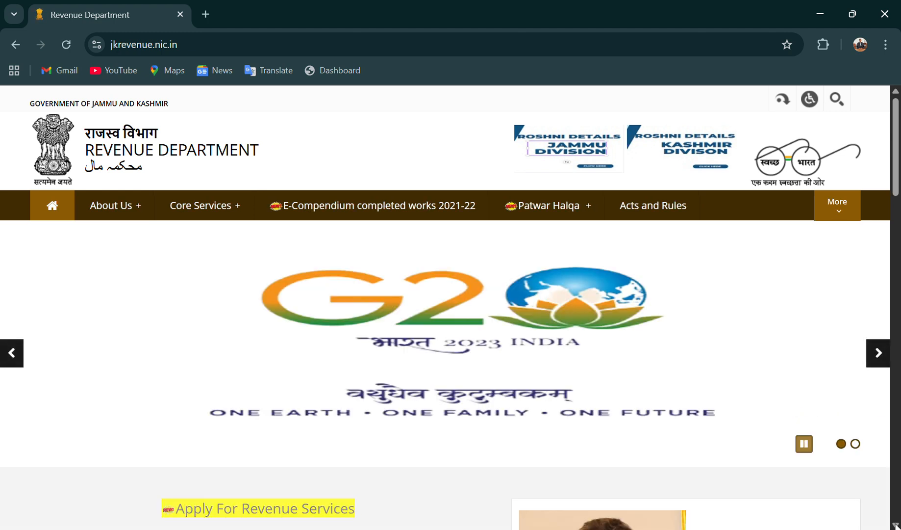
- Open Apply For Revenue Services in a new tab and bring its login options into view
scroll(883, 475, "down", 3)
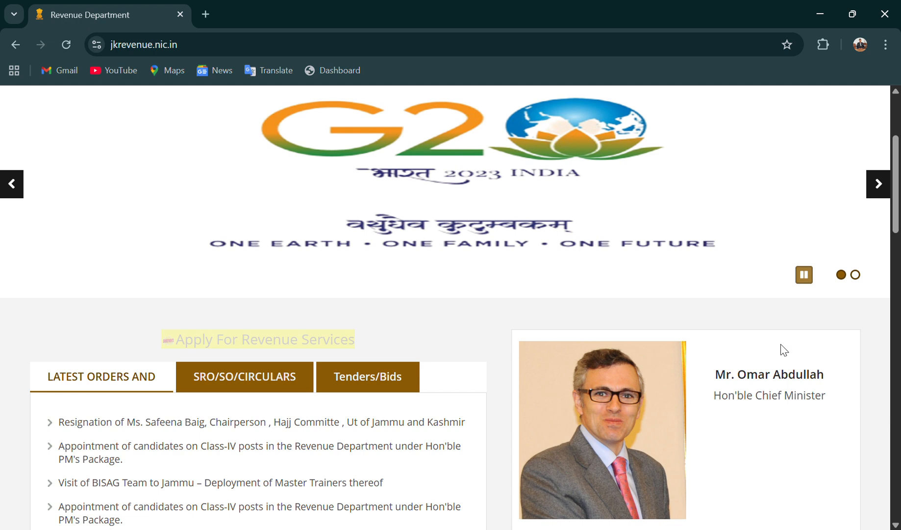
left_click(287, 342)
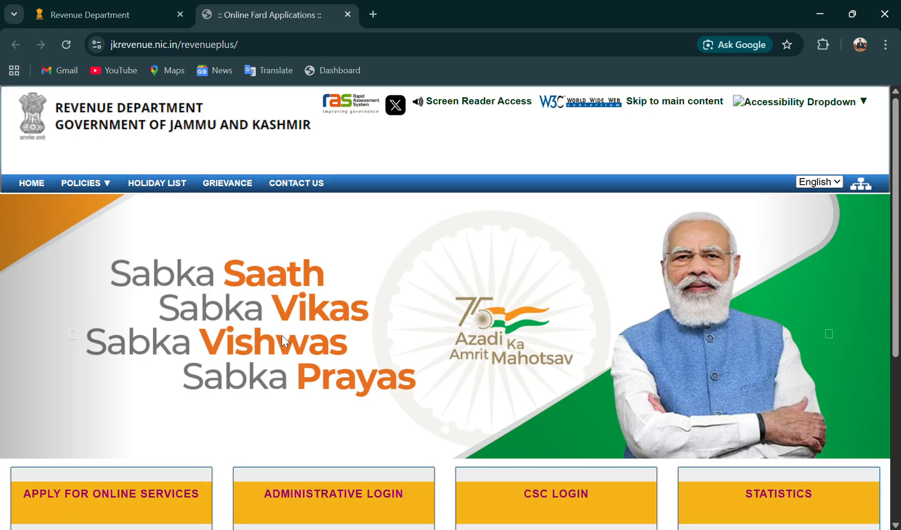
scroll(895, 524, "down", 2)
scroll(895, 523, "down", 2)
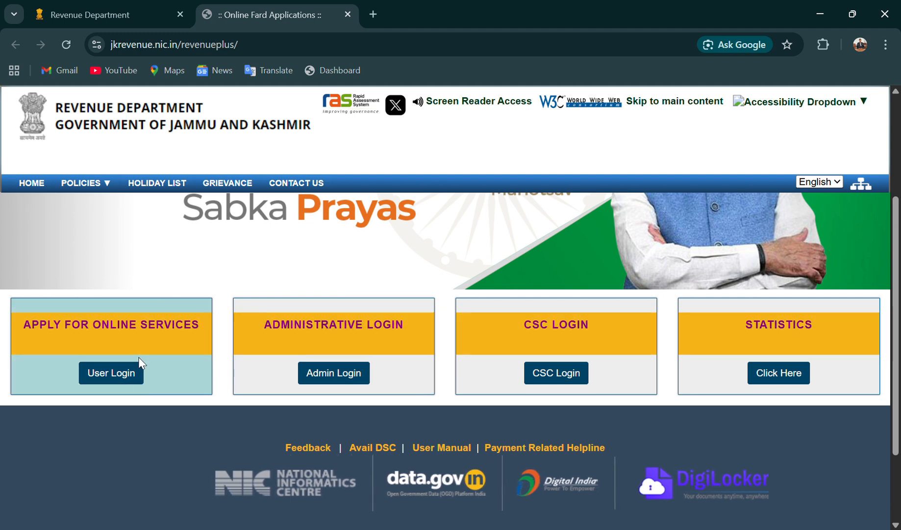
- Log in as a user with the saved e-mail, mobile number and the captcha shown
left_click(122, 376)
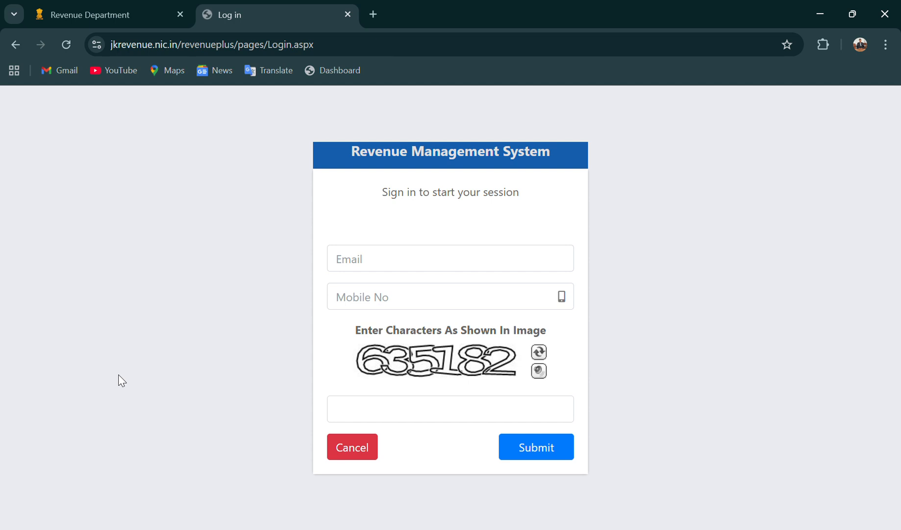
left_click(358, 262)
left_click(444, 291)
left_click(401, 308)
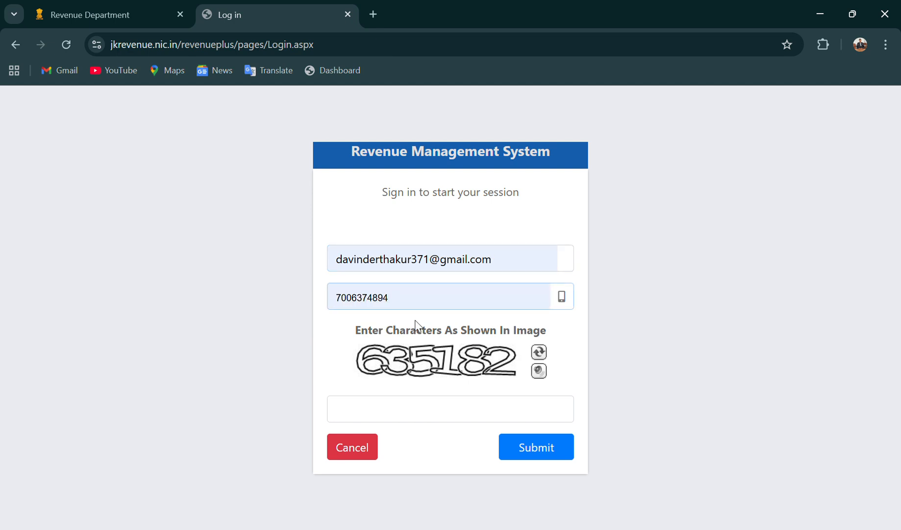
left_click(416, 327)
left_click(366, 420)
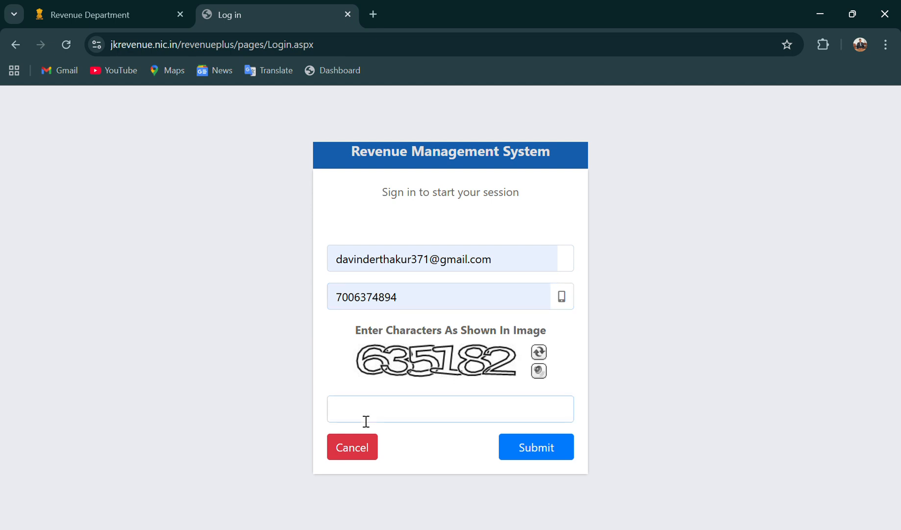
key("BackSpace")
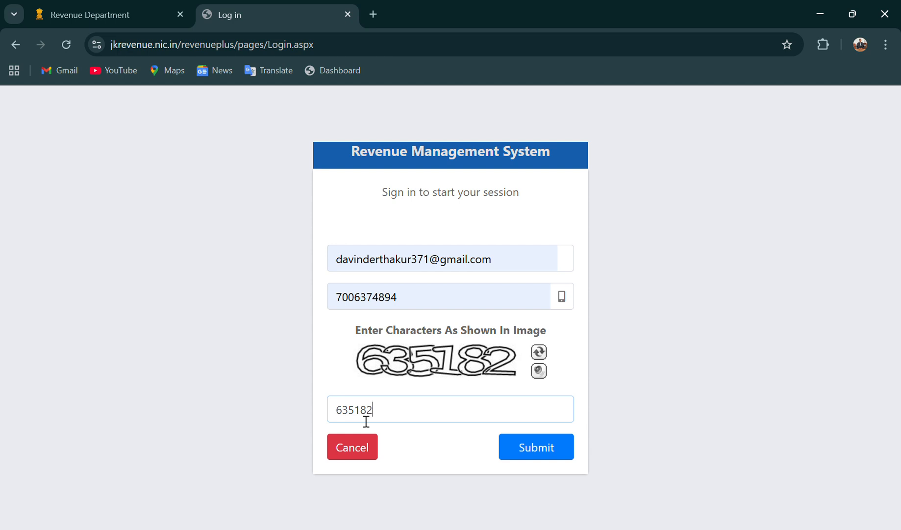
left_click(553, 447)
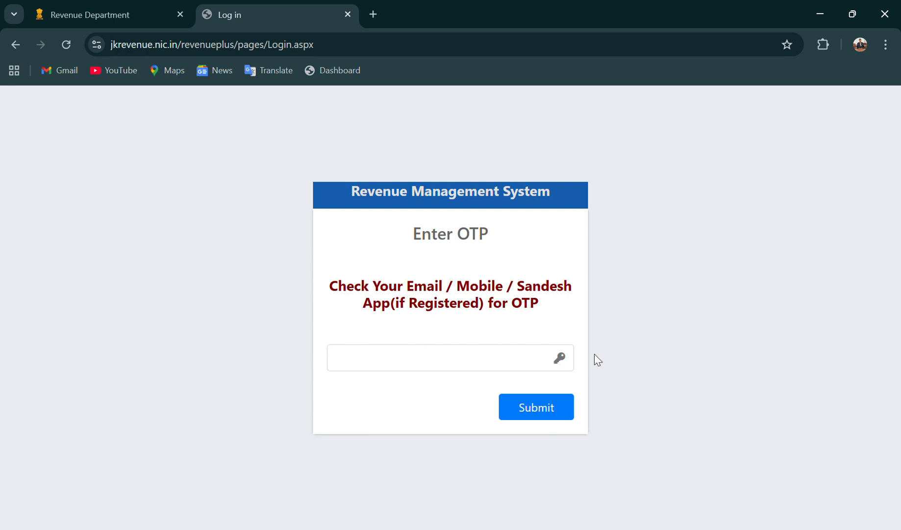
- Enter the received OTP and submit it to reach the dashboard Home page
left_click(496, 362)
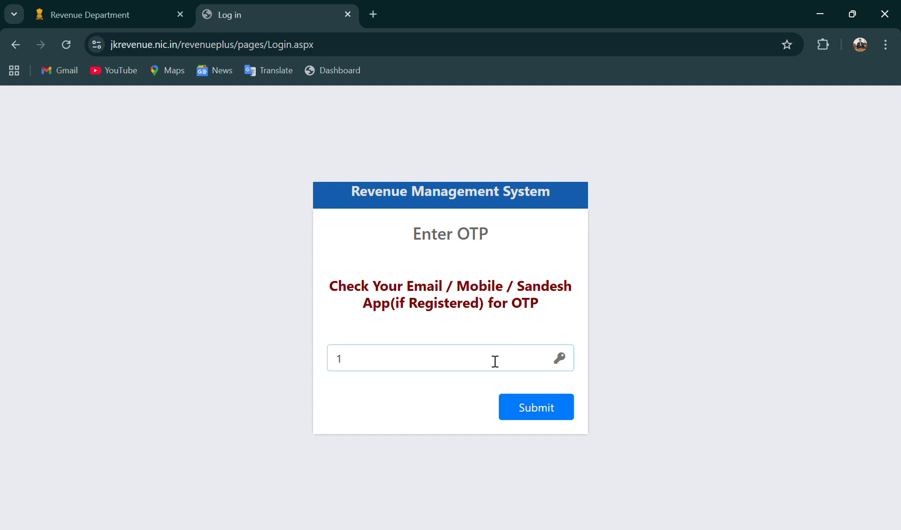
left_click(549, 414)
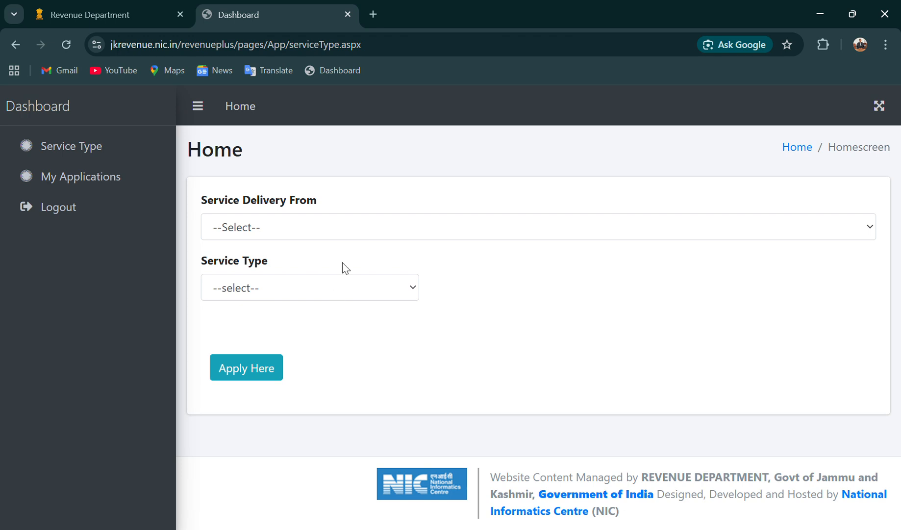
- Open the Service Delivery From dropdown to pick Tehsildar
left_click(376, 223)
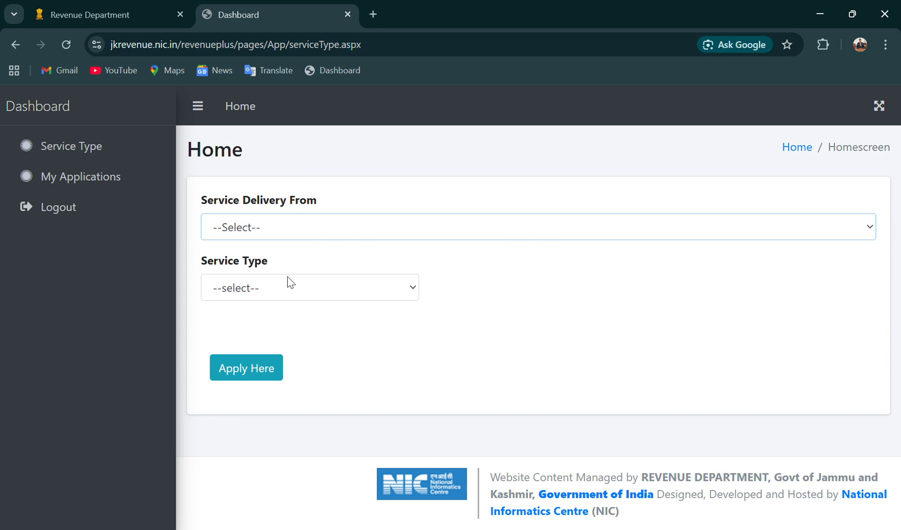
key("Down")
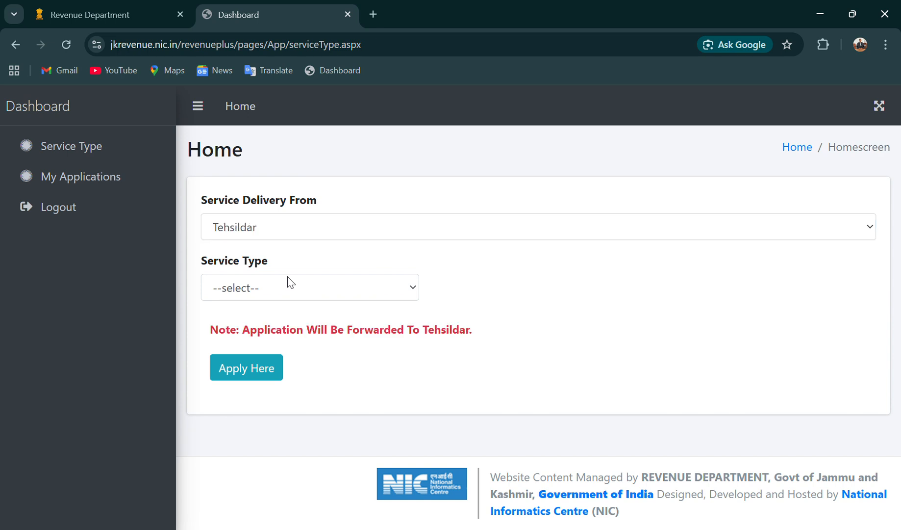
left_click(276, 284)
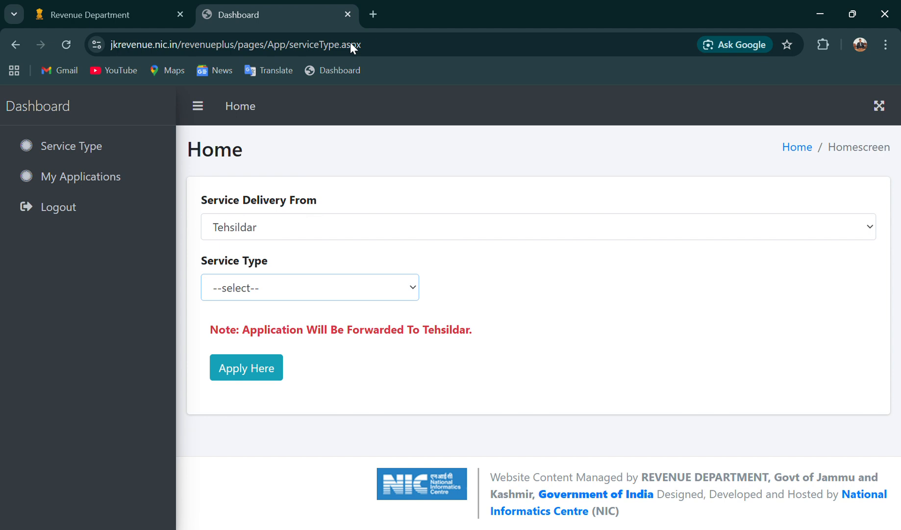
- Choose Extract of Girdawari, district Kathua and tehsil Mahanpur, then apply for the service
key("Down")
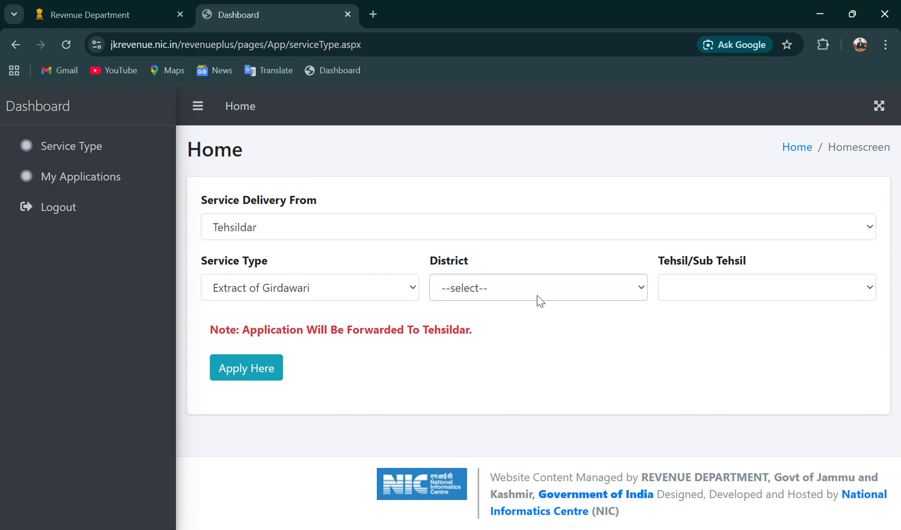
key("k")
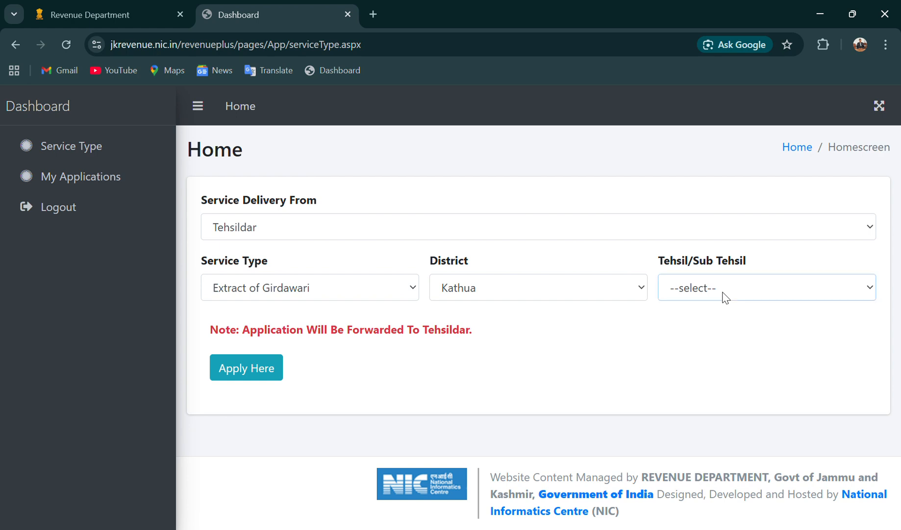
key("m")
left_click(252, 369)
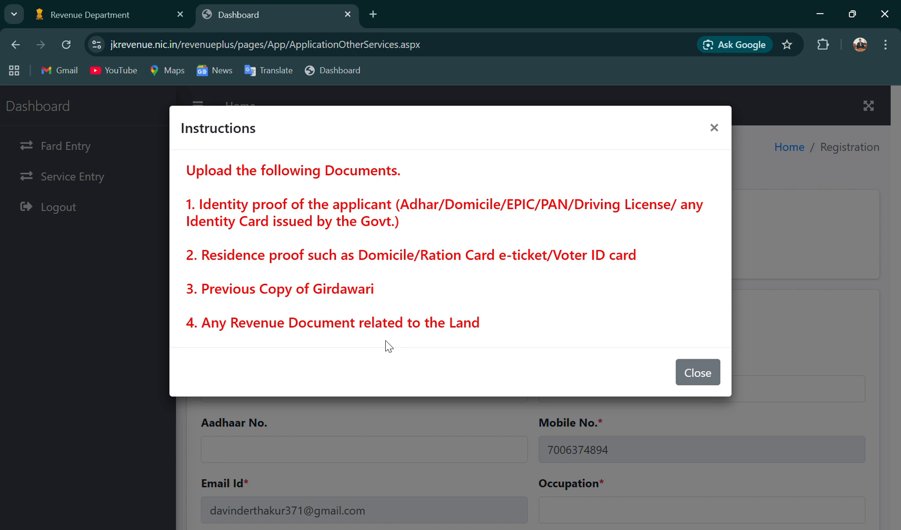
- Close the document-upload Instructions notice on the registration form
left_click(705, 373)
left_click(895, 508)
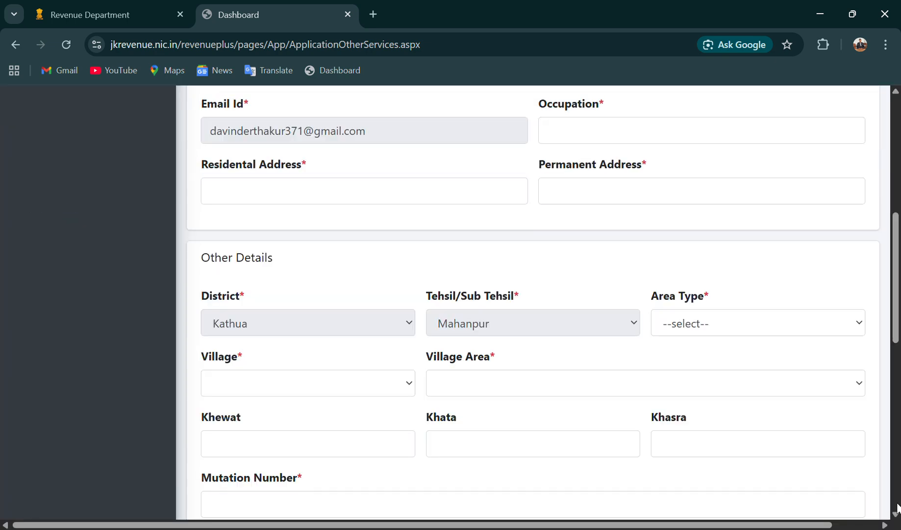
scroll(680, 241, "up", 8)
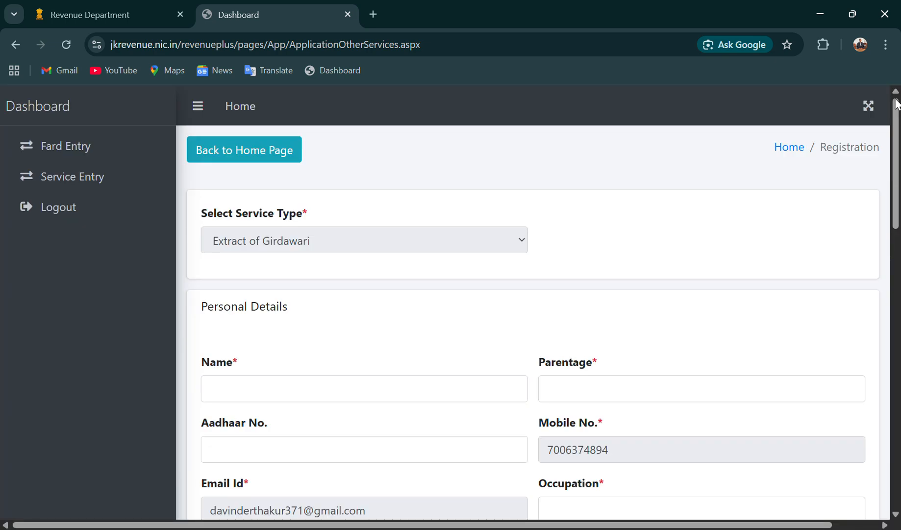
left_click(344, 387)
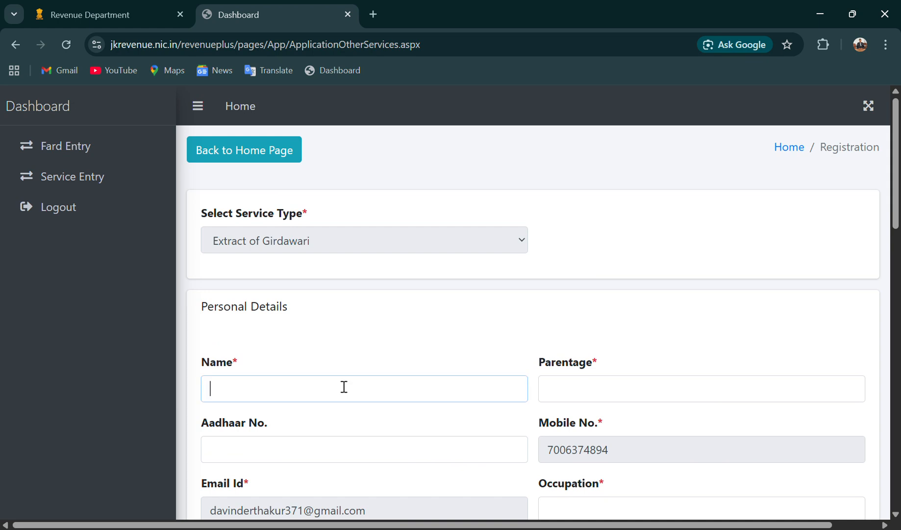
left_click(586, 384)
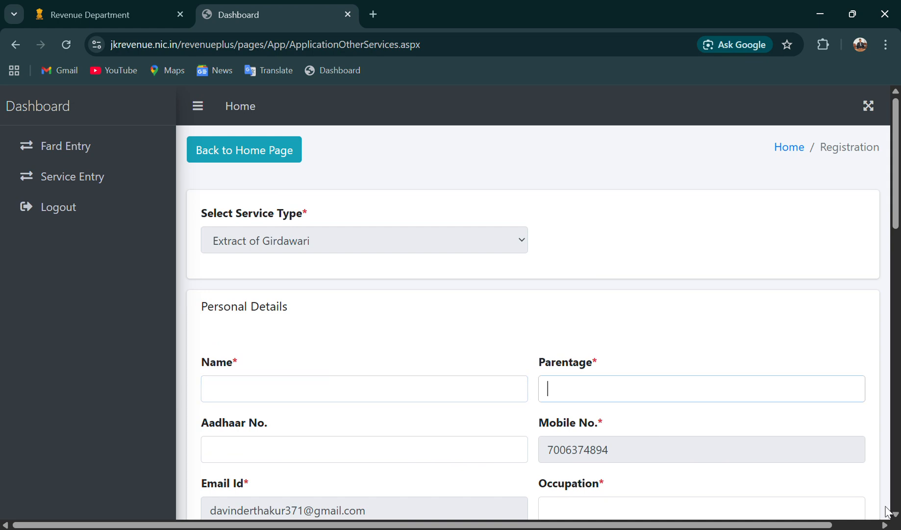
scroll(895, 516, "down", 4)
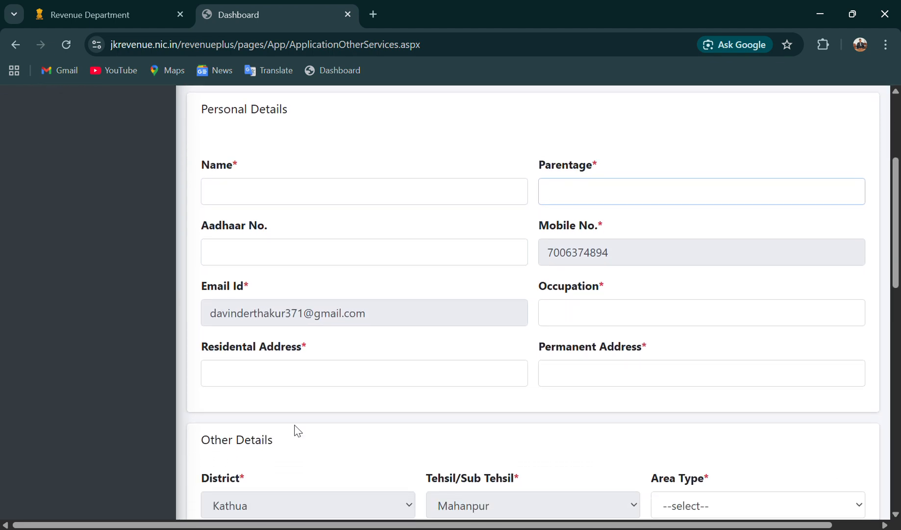
left_click(625, 383)
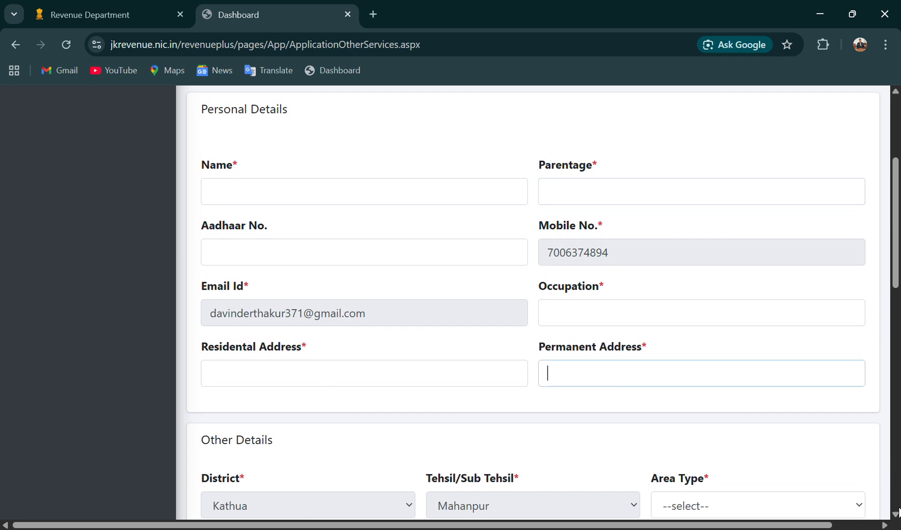
scroll(899, 510, "down", 2)
scroll(898, 510, "down", 3)
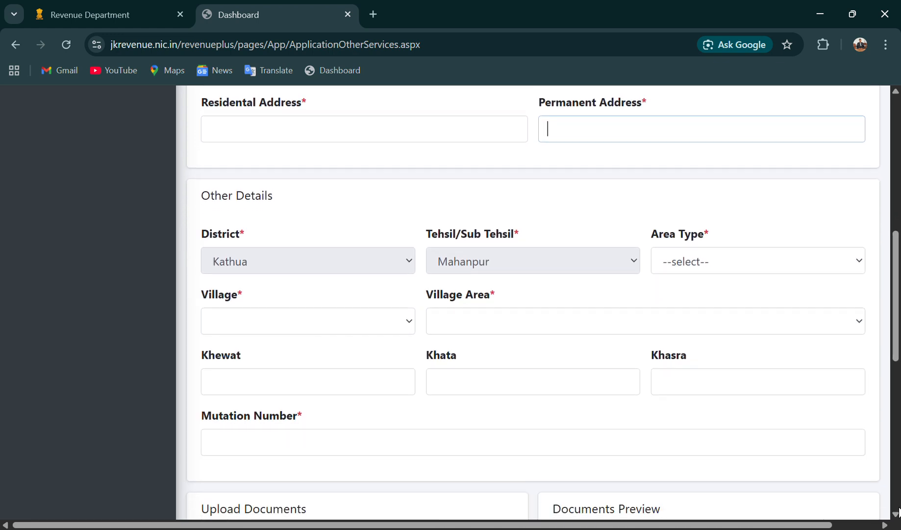
scroll(899, 512, "down", 1)
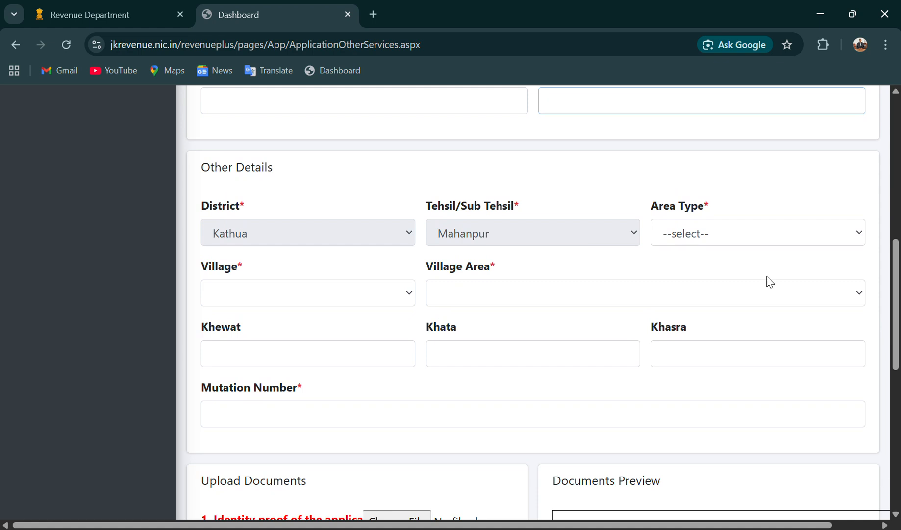
- Set Area Type Rural, village Dharmahanpur and village area Dharmahanpur - Dharmahanpur, then visit Khasra and Mutation fields
left_click(734, 232)
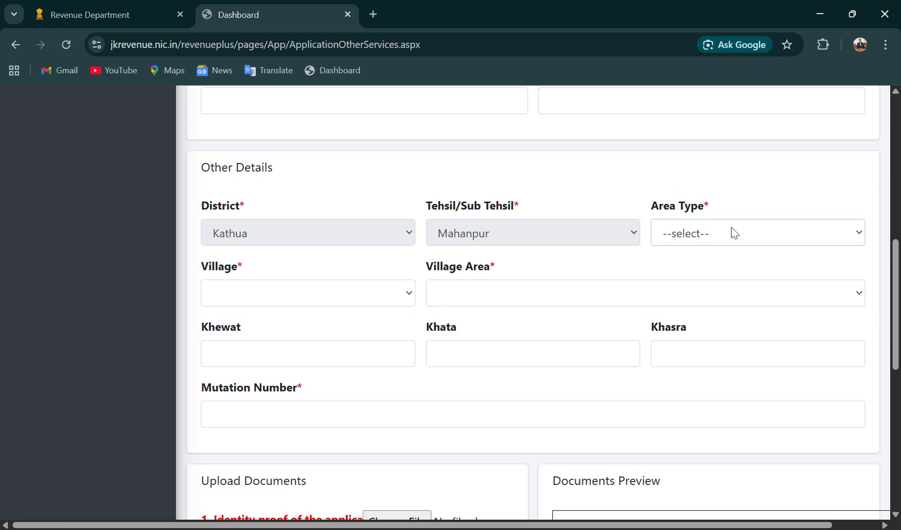
left_click(718, 292)
left_click(385, 300)
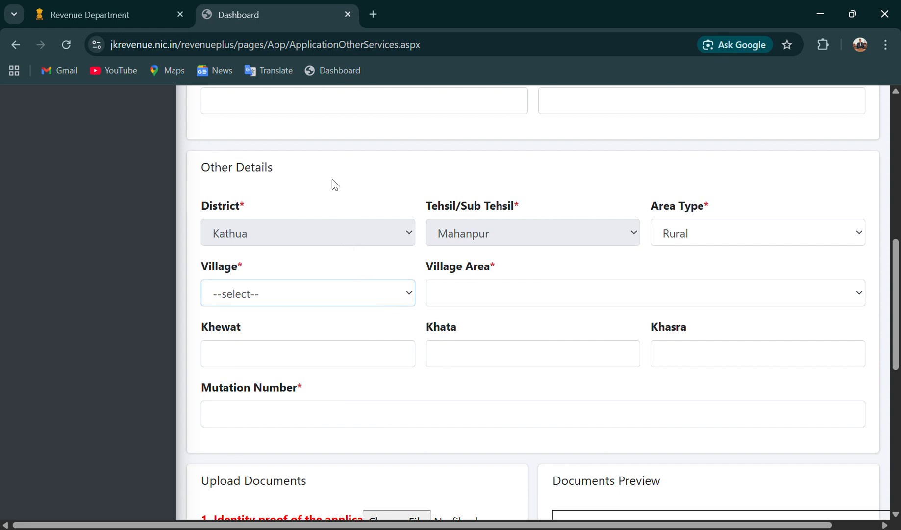
key("Down")
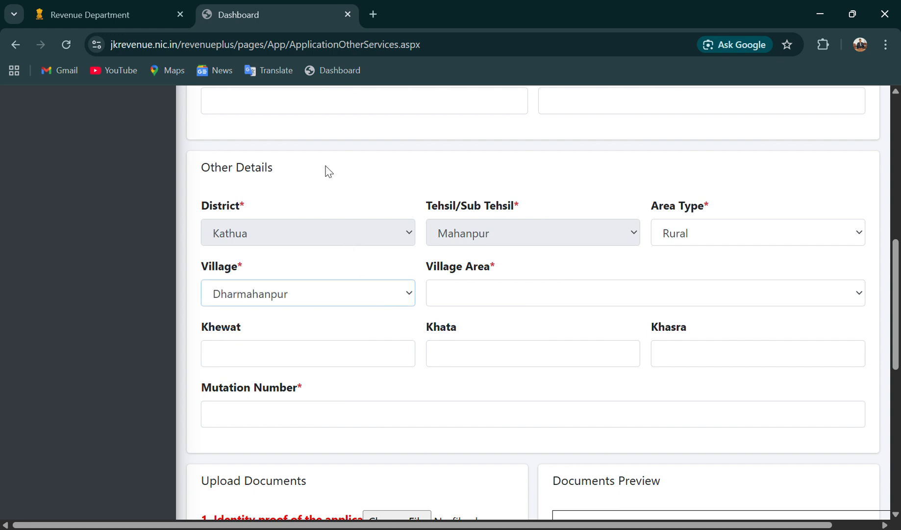
left_click(464, 289)
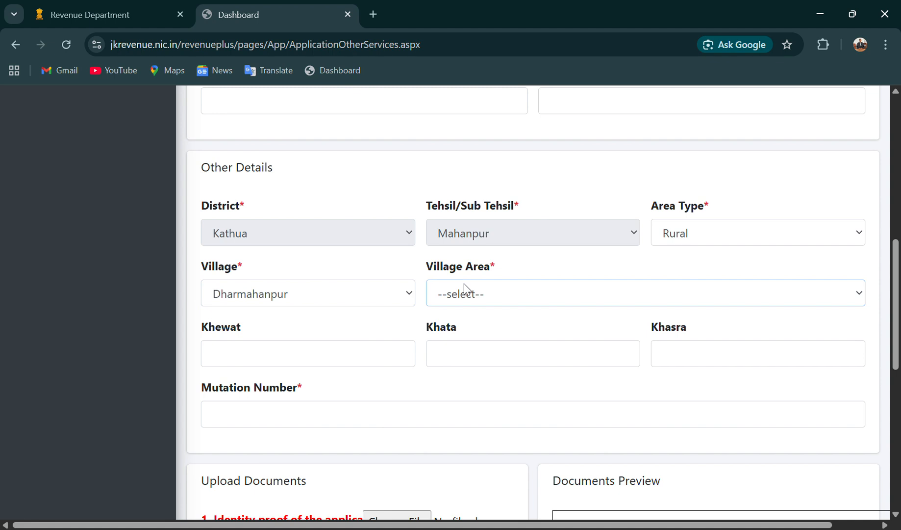
left_click(464, 336)
left_click(332, 366)
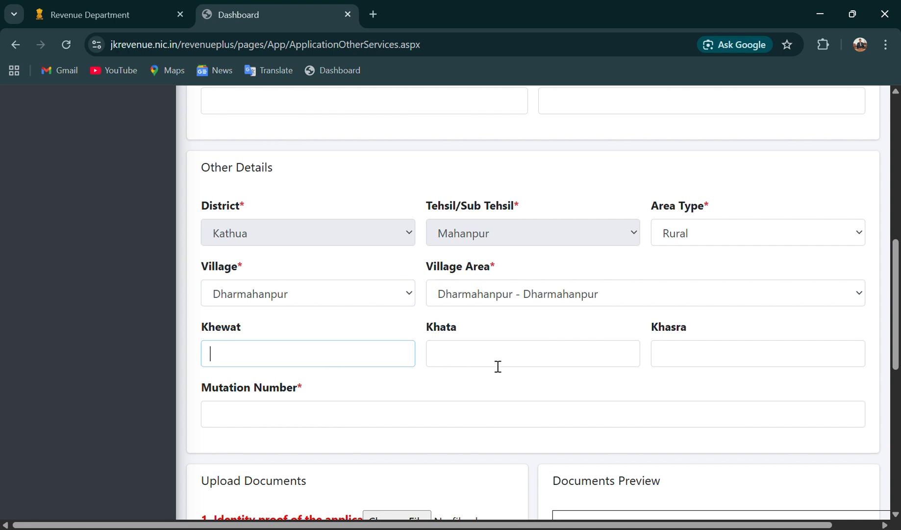
left_click(711, 365)
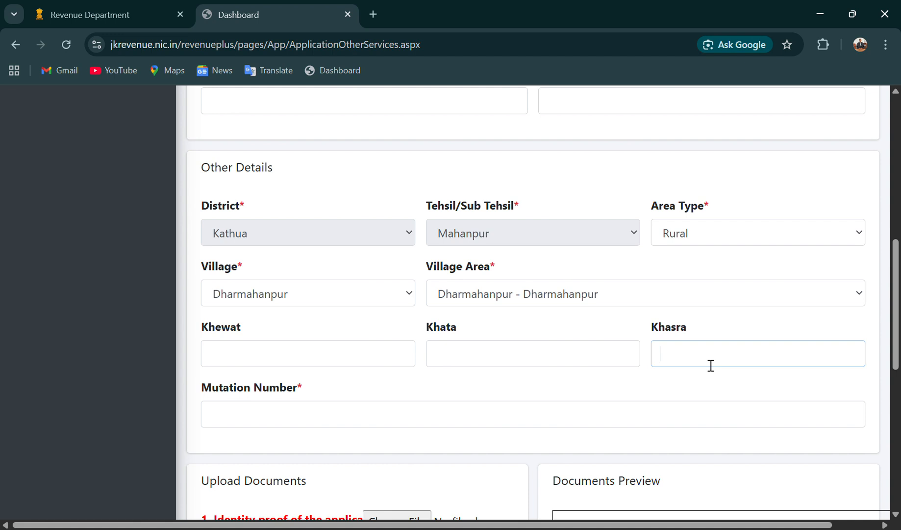
left_click(426, 423)
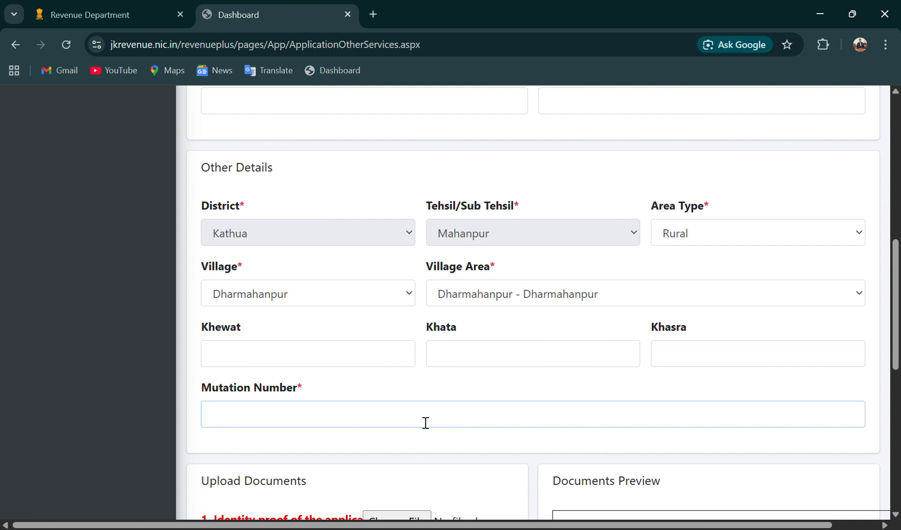
- Scroll to the bottom of the form and tick the declaration checkbox
left_click(895, 514)
scroll(896, 514, "down", 3)
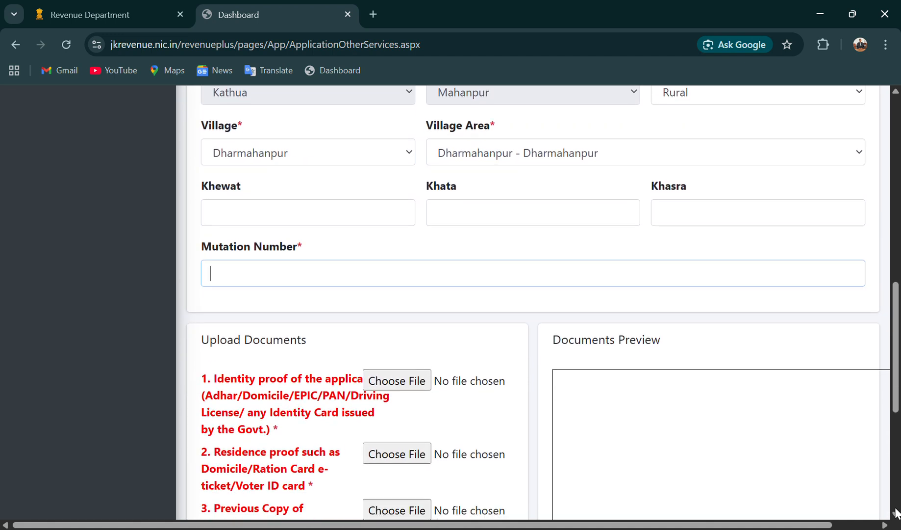
scroll(895, 513, "down", 3)
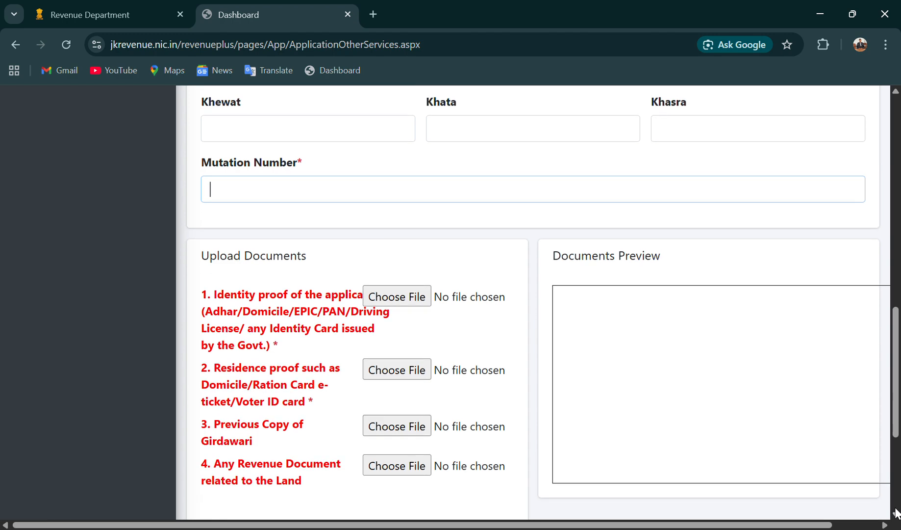
scroll(896, 512, "down", 3)
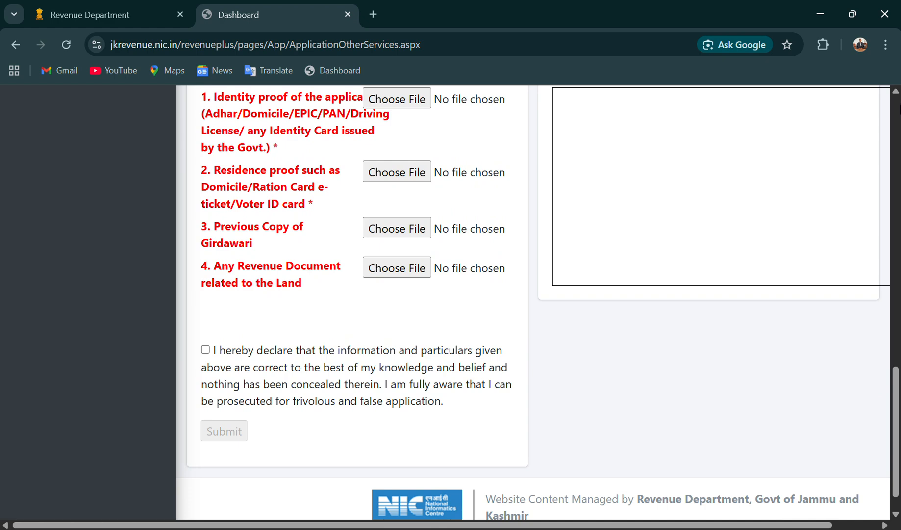
left_click(896, 91)
scroll(897, 95, "up", 2)
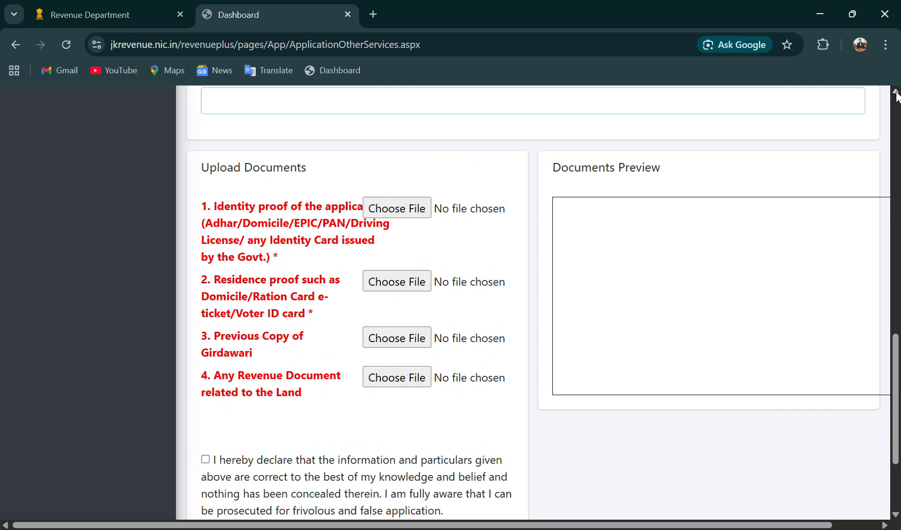
left_click(205, 463)
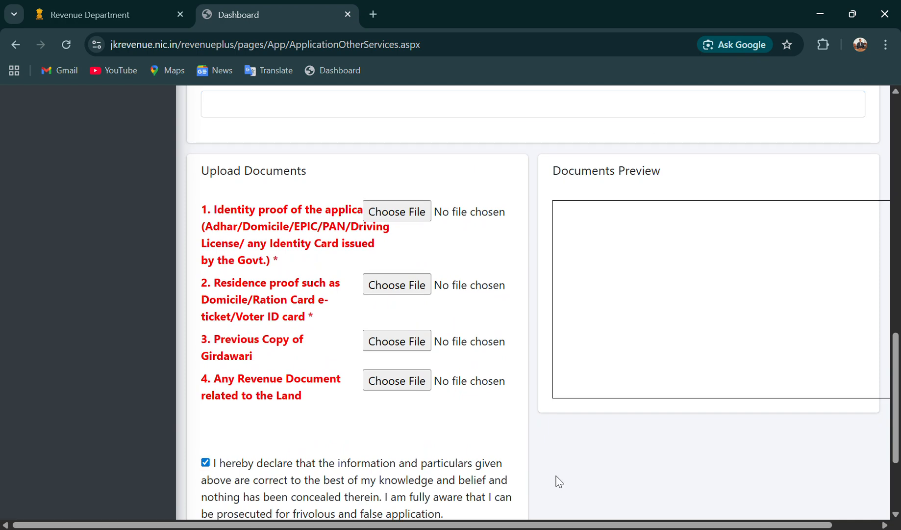
- Submit the Girdawari extract application and return to the top of the page
left_click(896, 501)
left_click(239, 400)
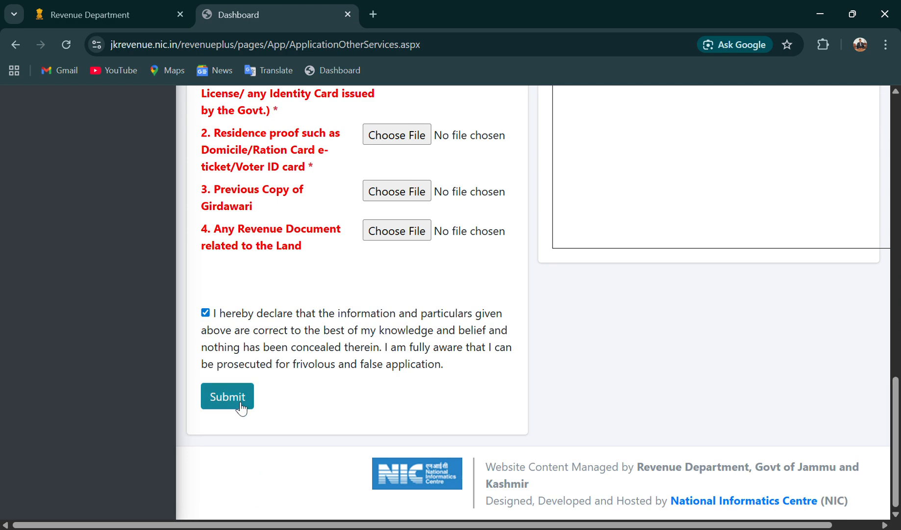
left_click(899, 169)
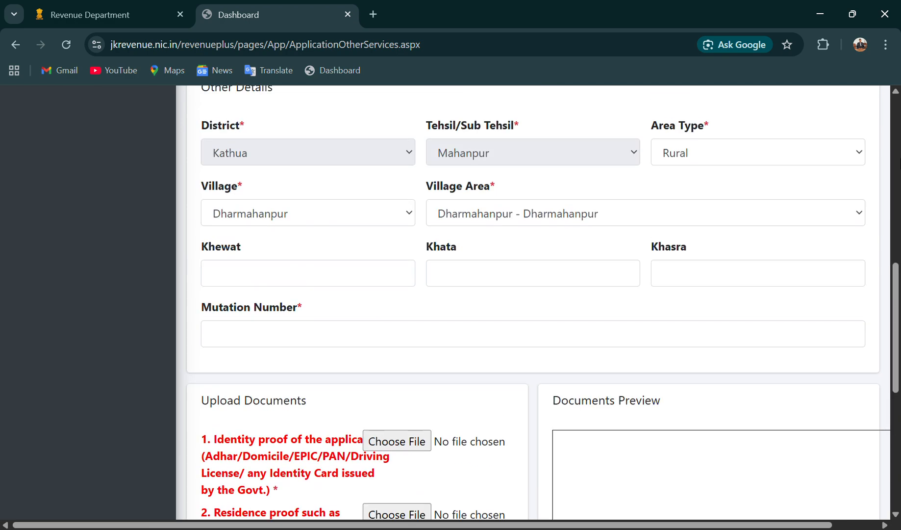
left_click(898, 168)
left_click_drag(900, 166, 898, 116)
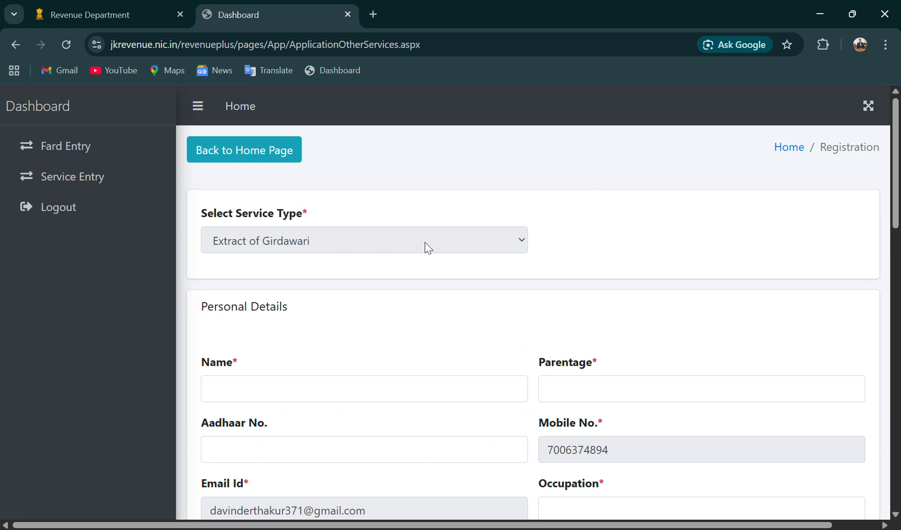
- From Home, choose Tehsildar, Attestation of Mutations, Kathua and Marheen, then apply
left_click(245, 152)
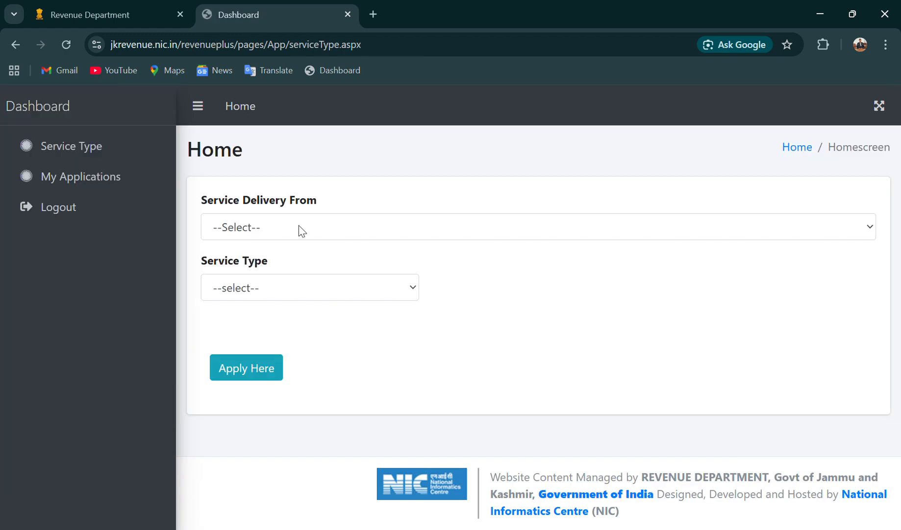
left_click(308, 236)
left_click(288, 273)
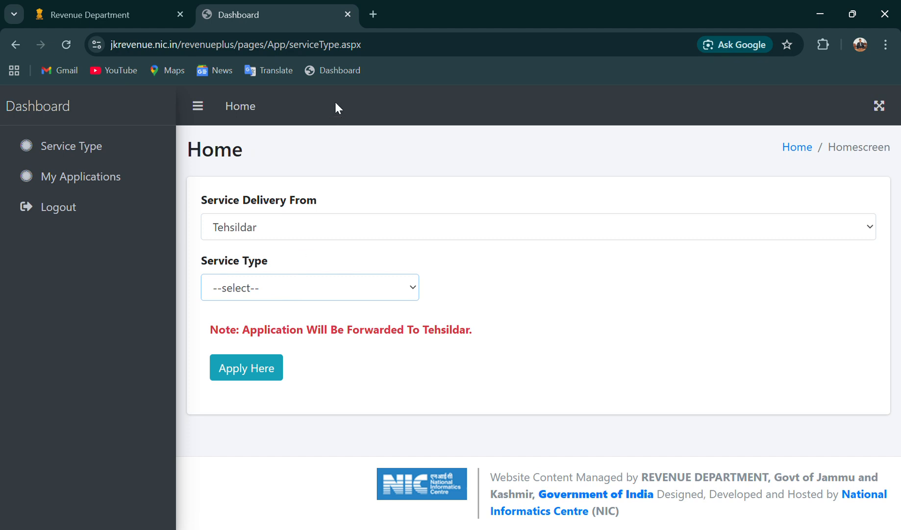
key("Down")
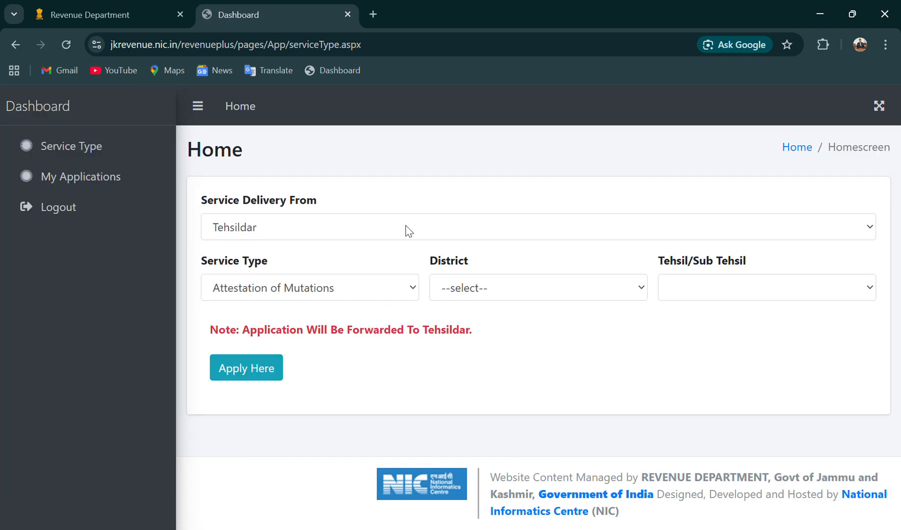
left_click(498, 295)
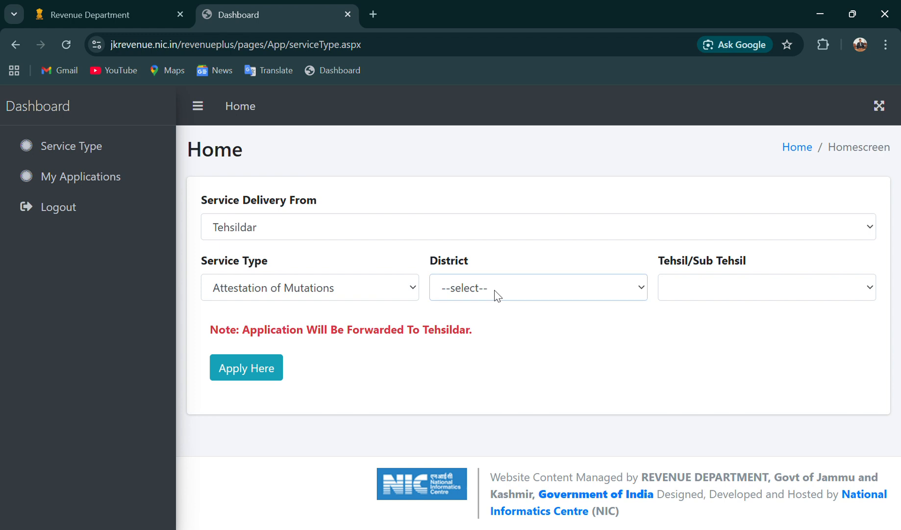
left_click(500, 190)
left_click(697, 296)
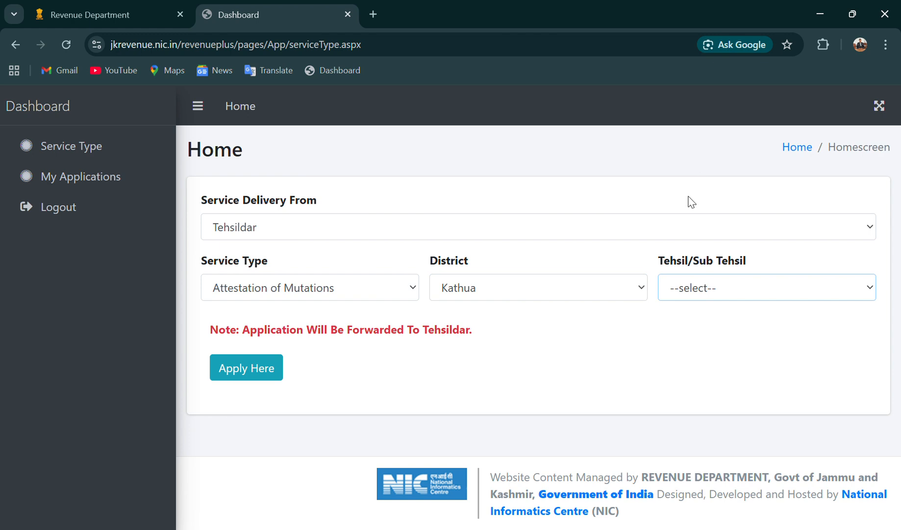
left_click(689, 225)
left_click(249, 376)
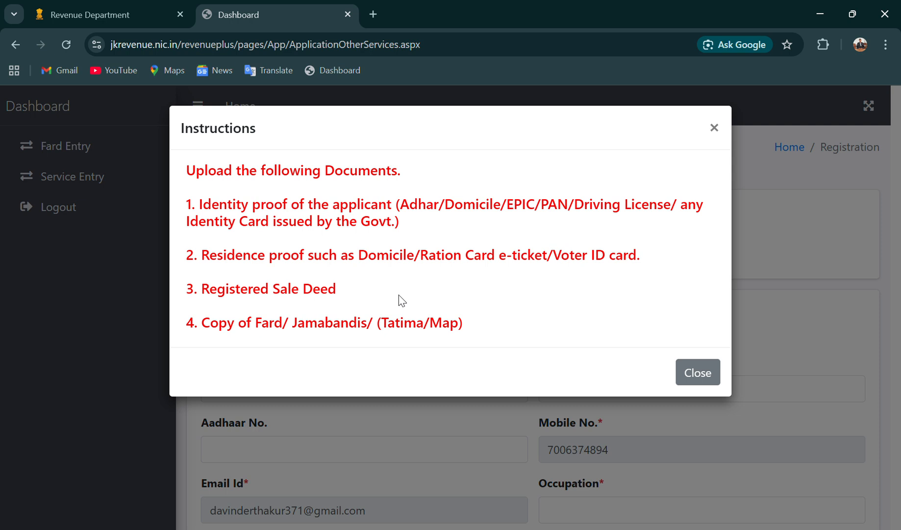
- Read the Attestation of Mutations upload instructions, noting the sale deed requirement, and close them
left_click_drag(225, 293, 347, 294)
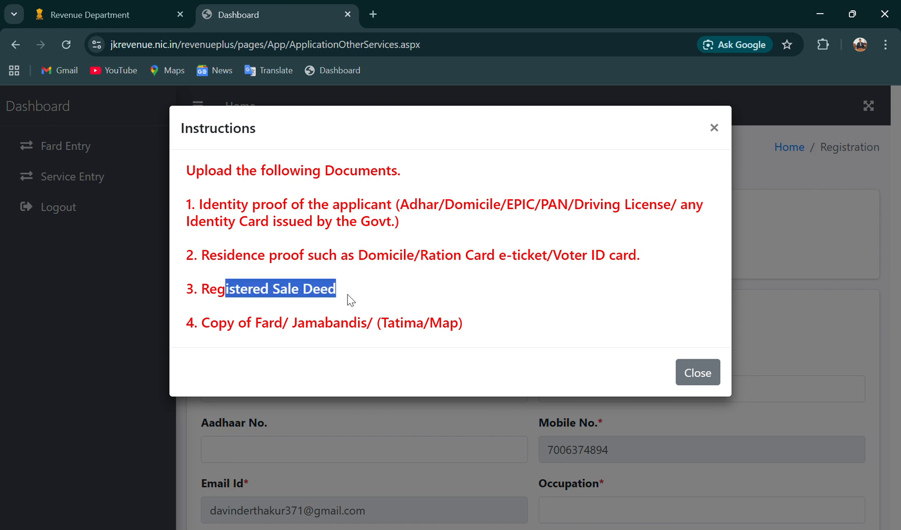
left_click(697, 374)
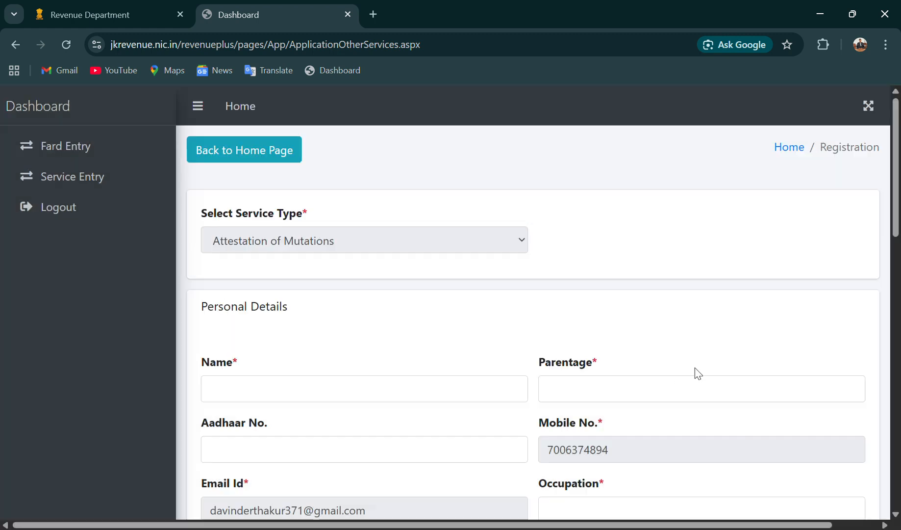
left_click(896, 513)
scroll(897, 514, "down", 5)
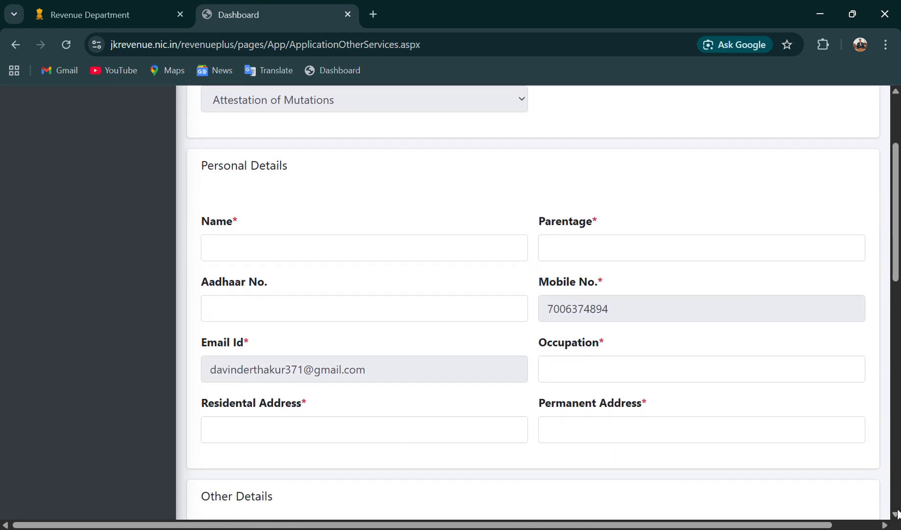
scroll(897, 513, "down", 6)
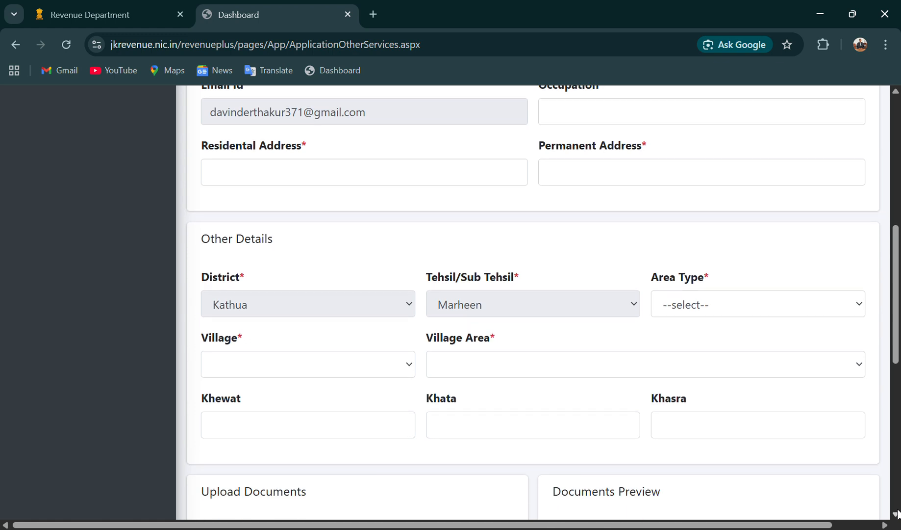
scroll(897, 513, "down", 2)
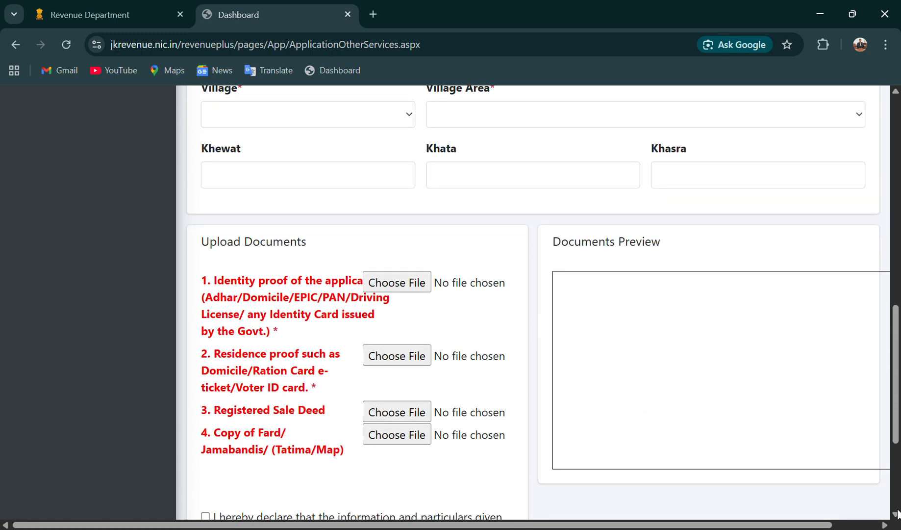
scroll(899, 105, "up", 20)
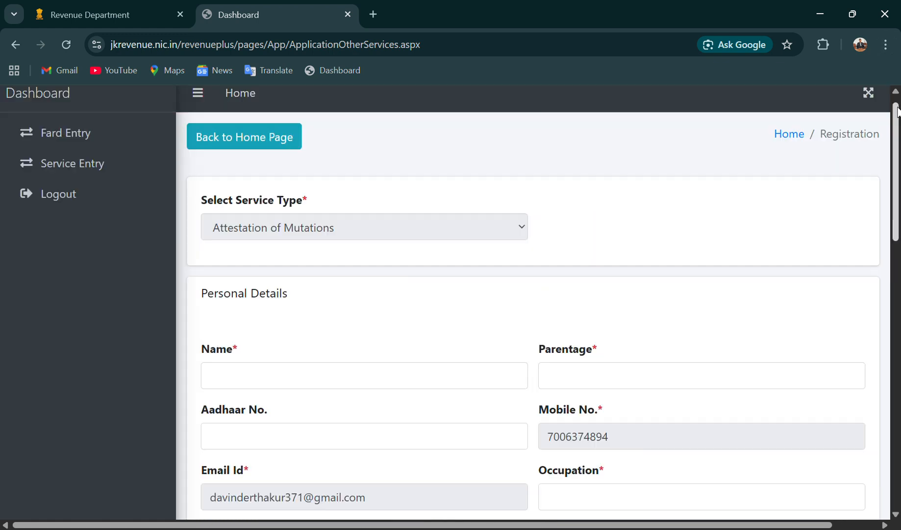